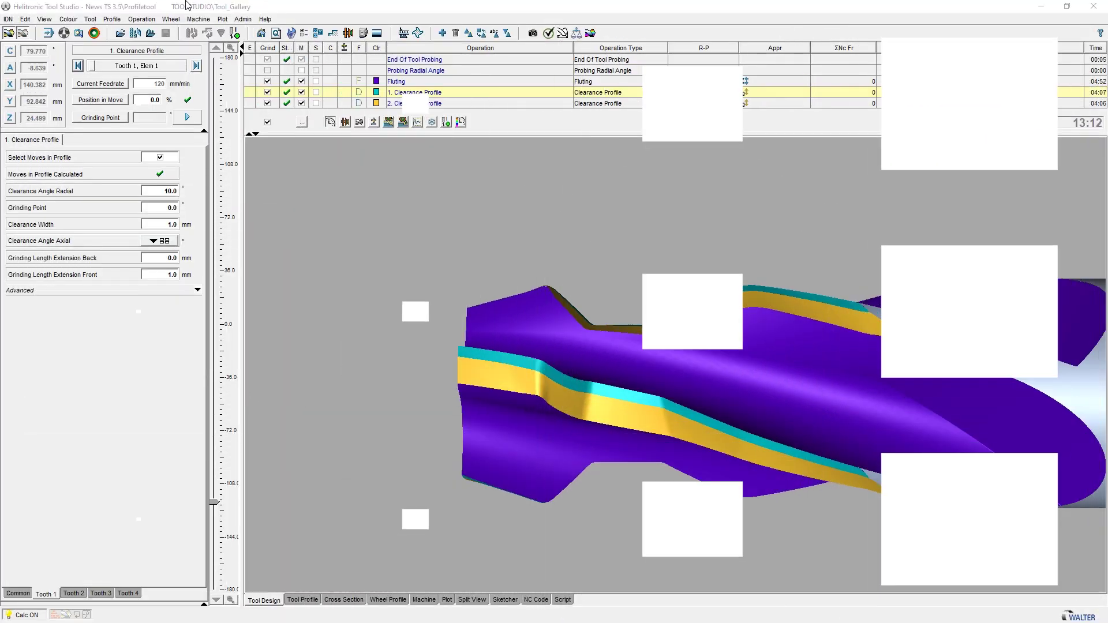
- Overlay the tool profile on the 3D model as a flat line and zoom in on it
click(112, 20)
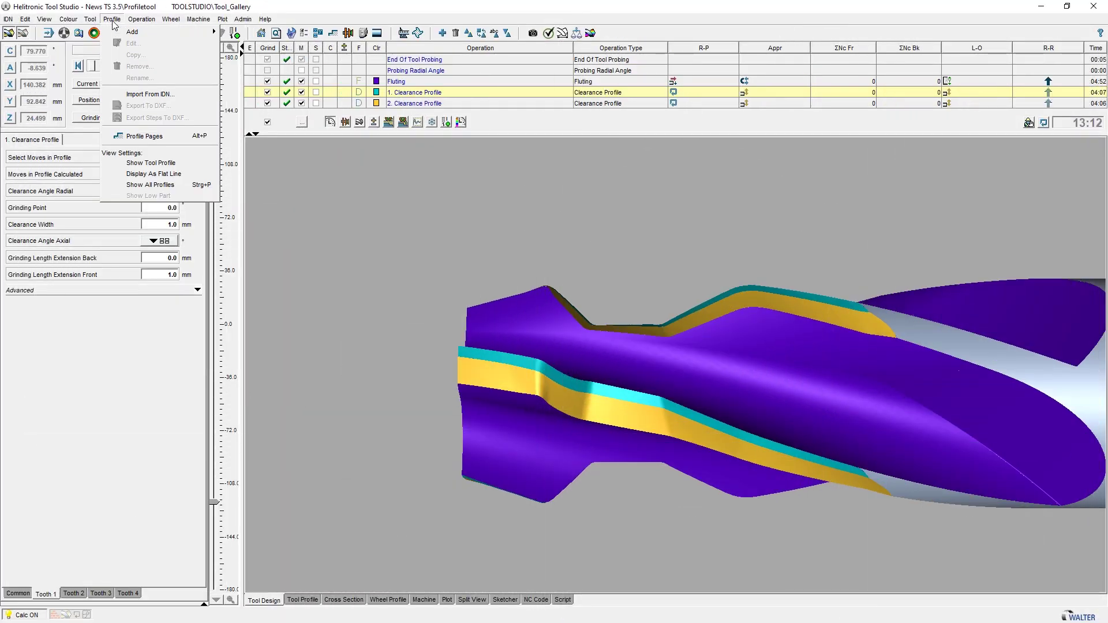
click(151, 164)
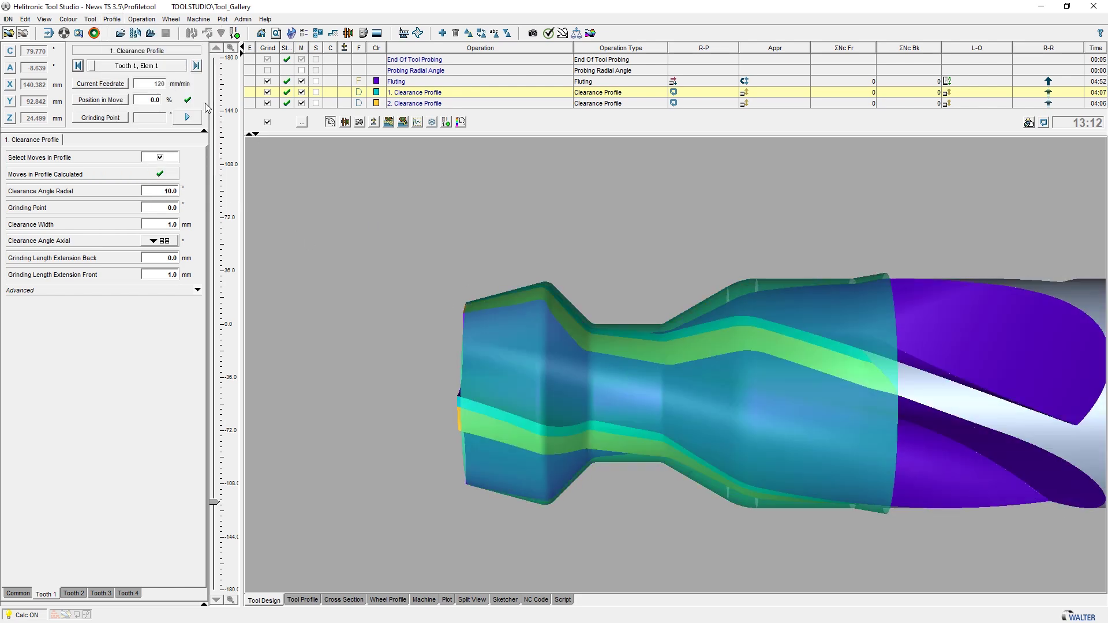
click(112, 19)
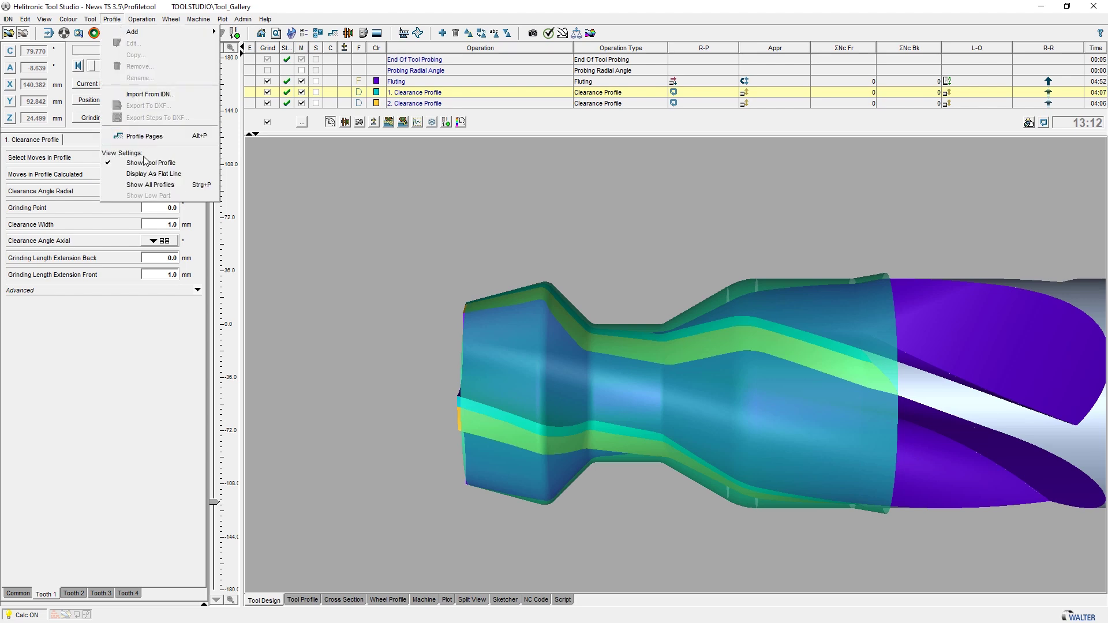
click(151, 175)
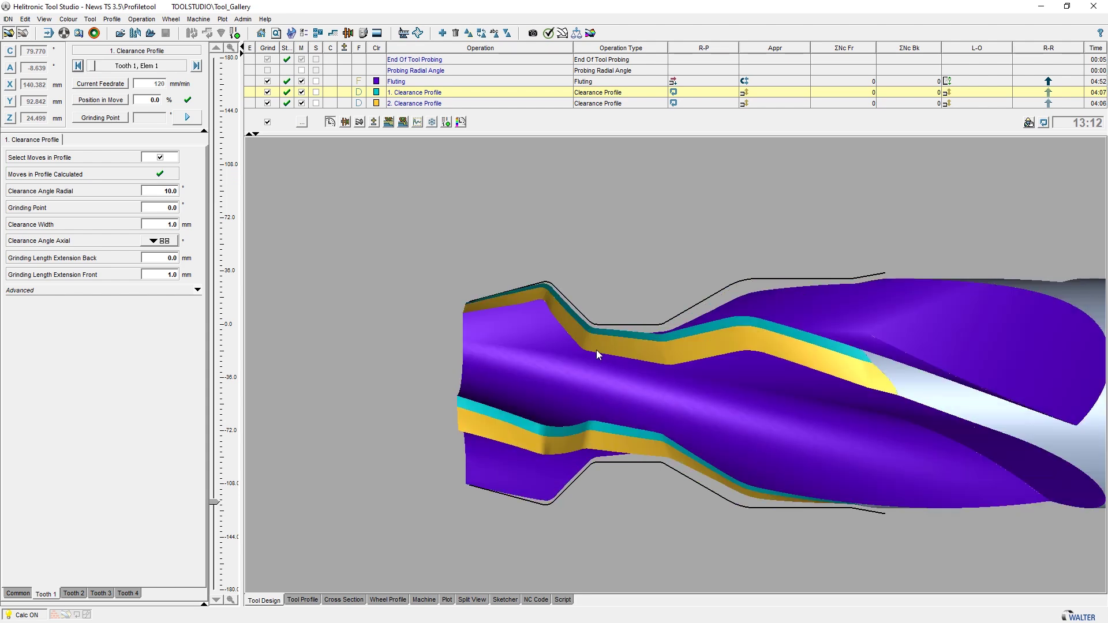
scroll(597, 350, up, 5)
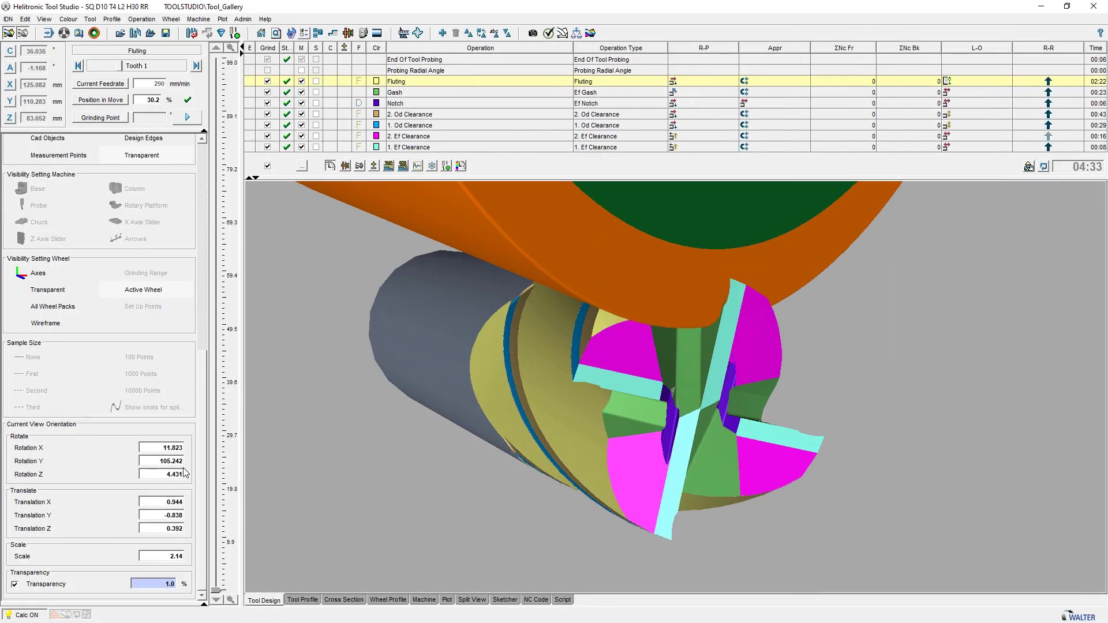
- Preview transparency with the slider, then set the model's transparency to 40
click(153, 588)
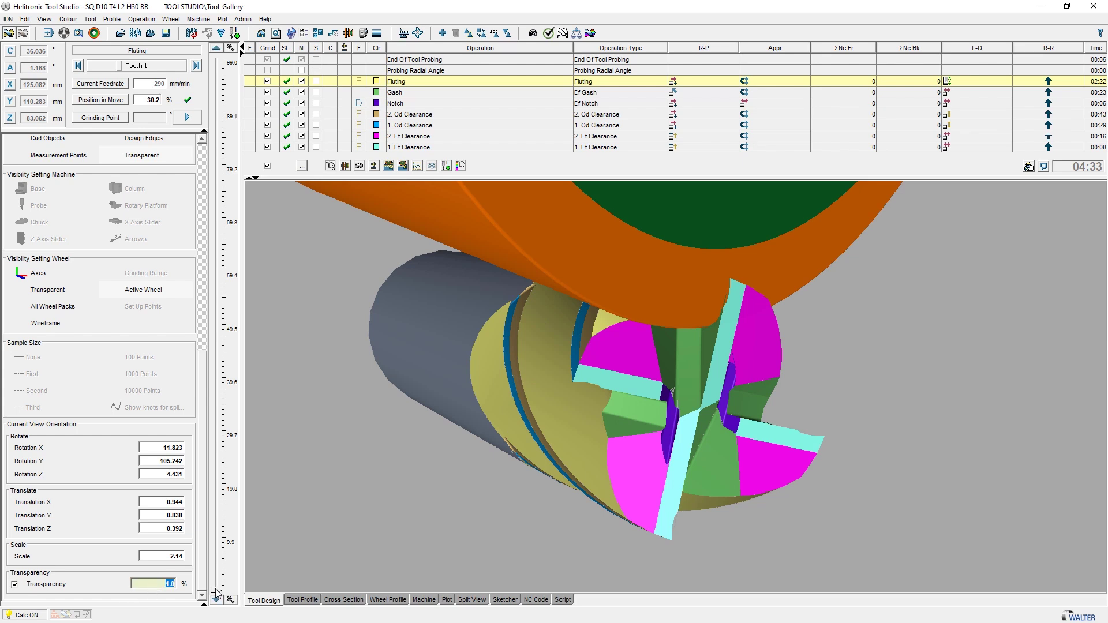
drag(218, 593, 219, 571)
drag(219, 508, 247, 146)
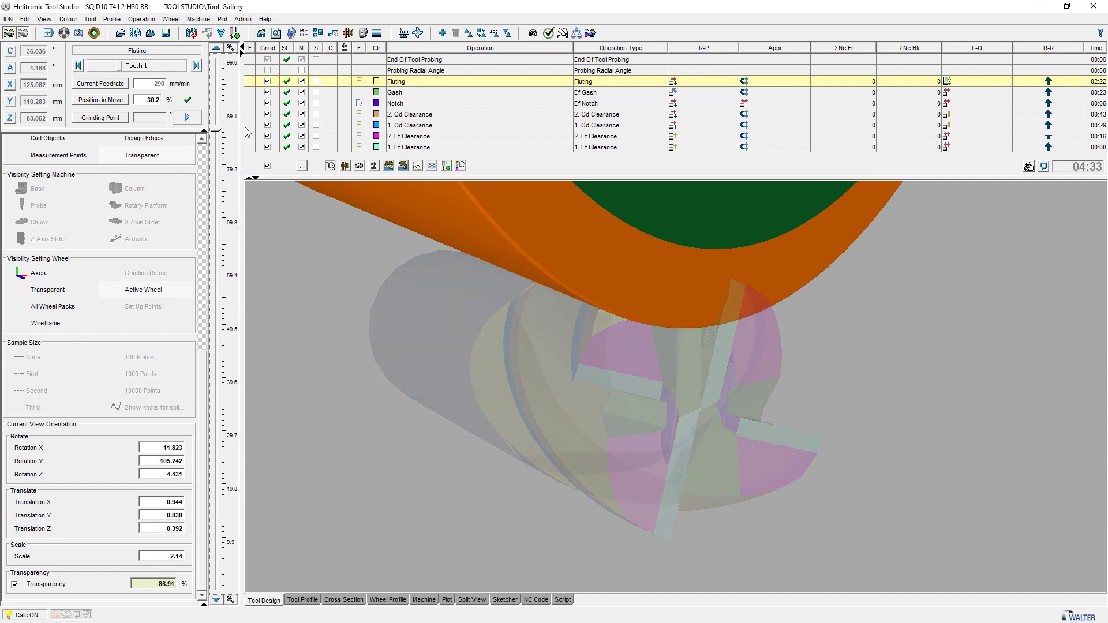
drag(247, 212, 247, 296)
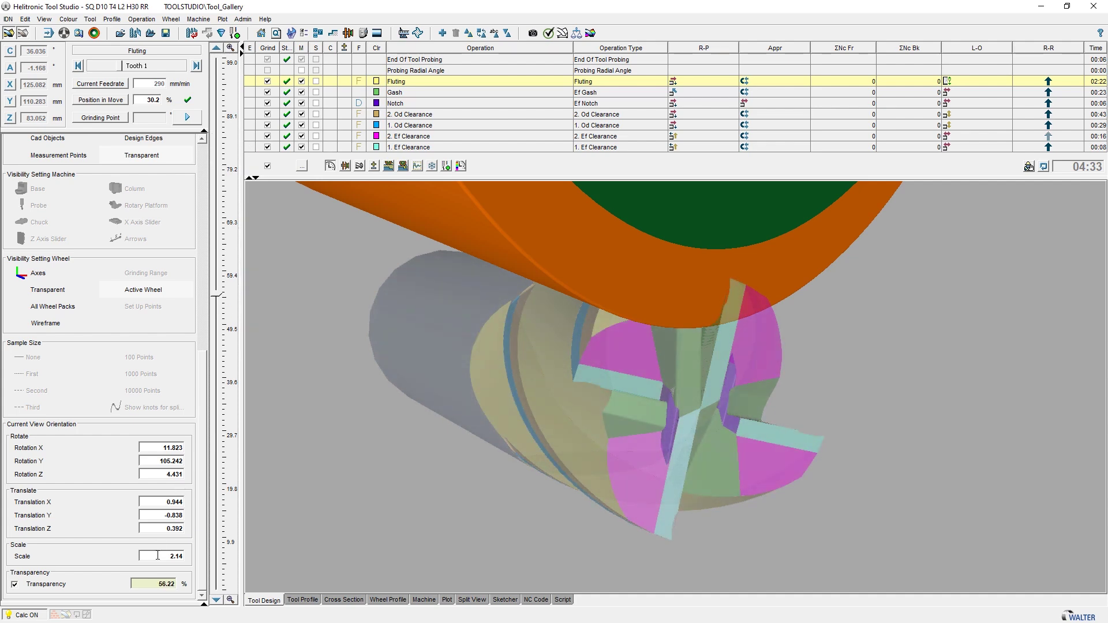
double_click(151, 587)
text(4)
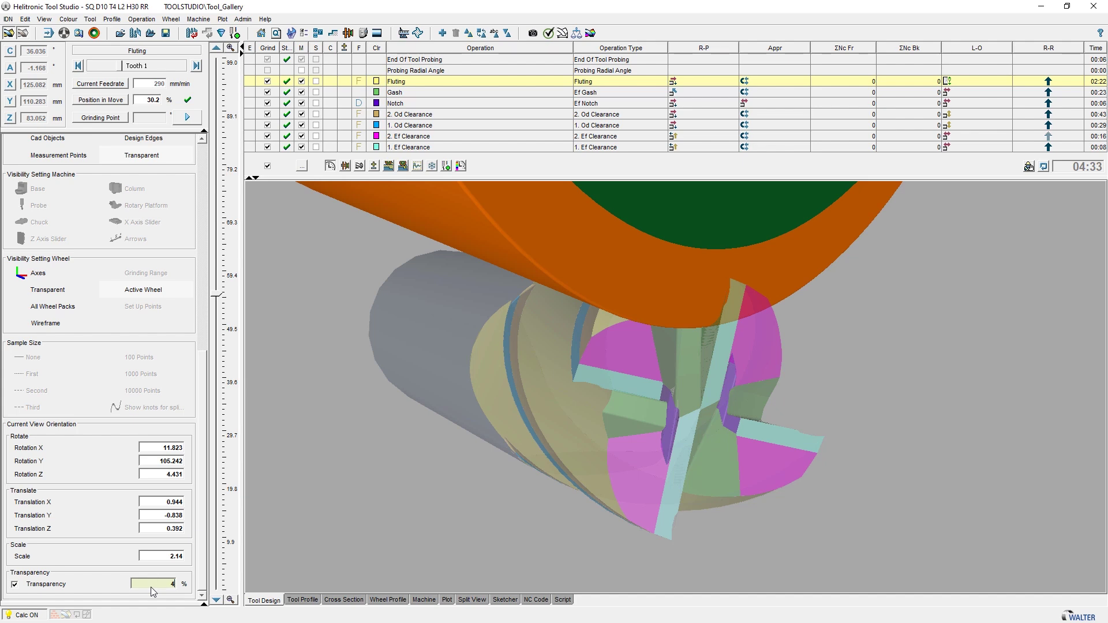
text(0)
key(Return)
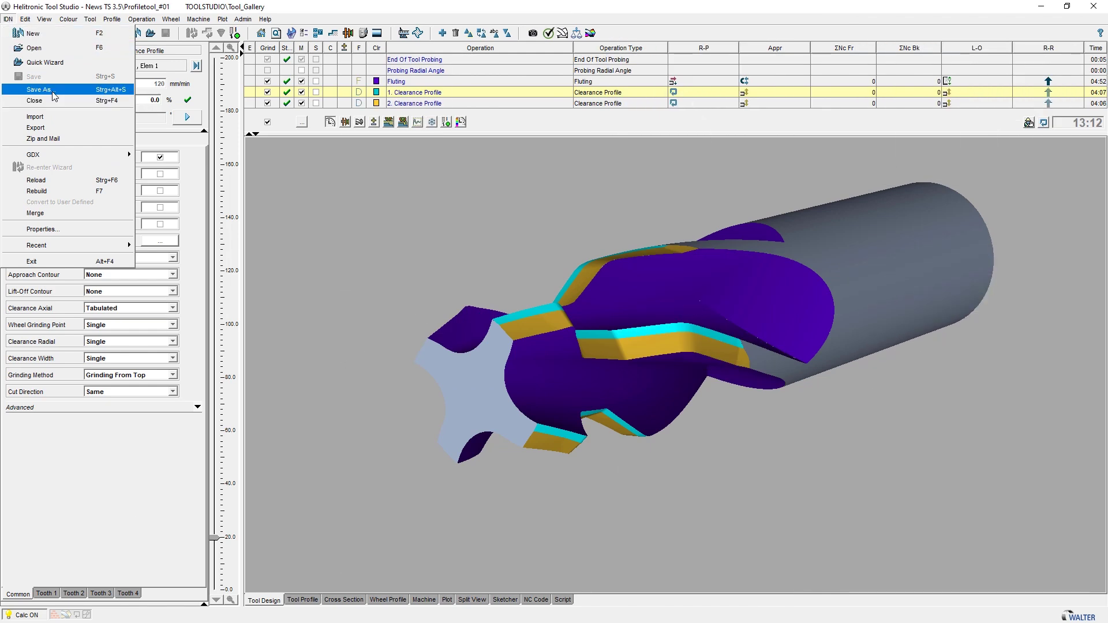
- Save the tool under the new IDN Profiletool_#02 using IDN Save As
click(38, 90)
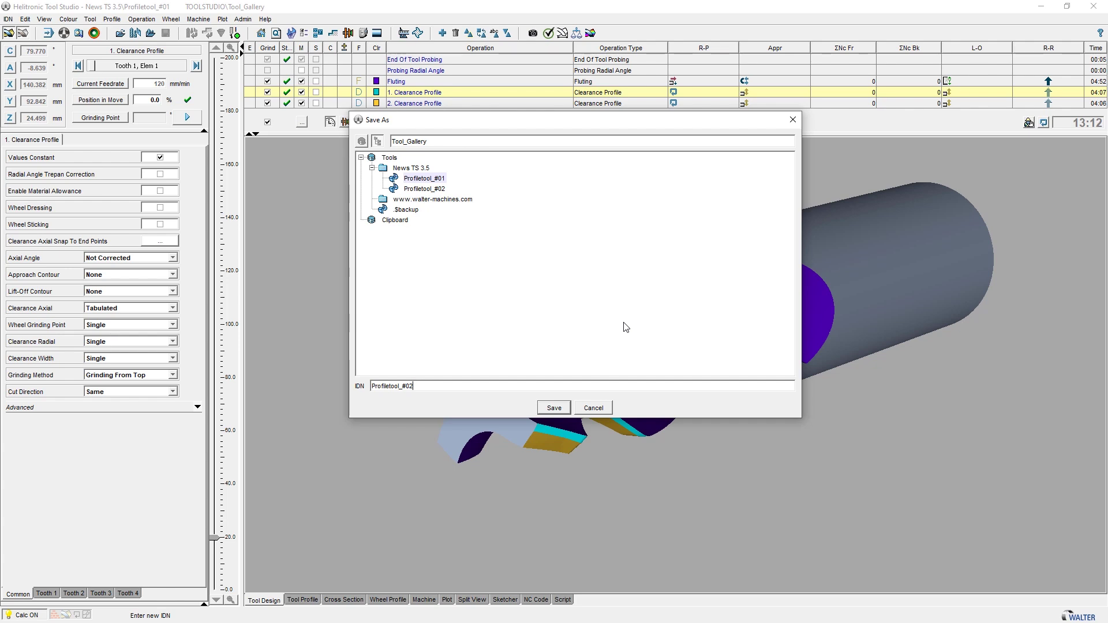
key(Return)
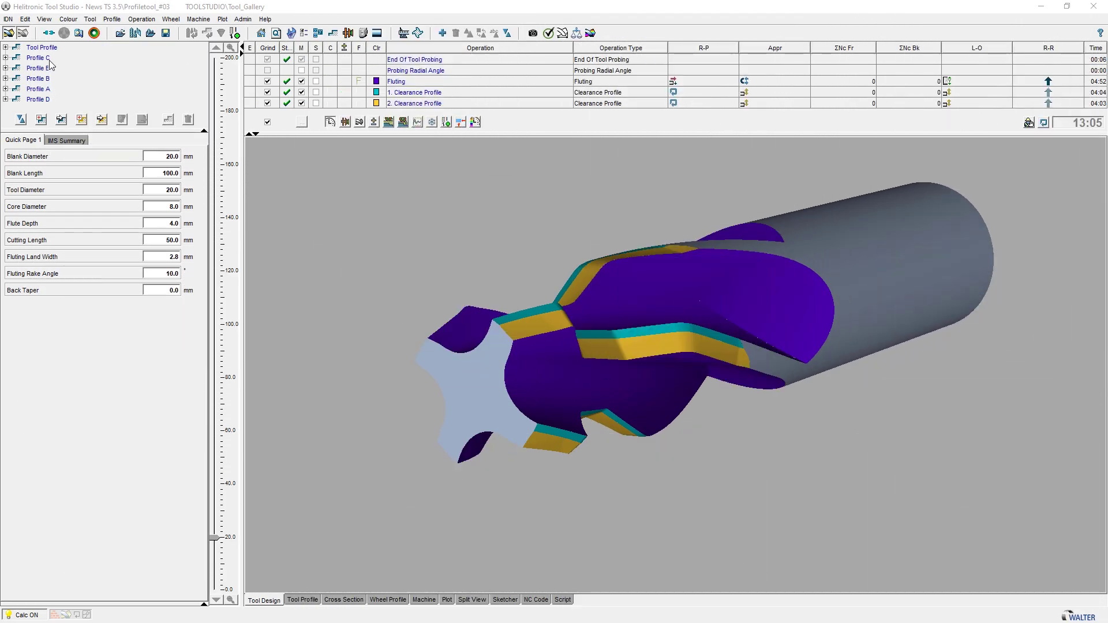
- Move Profiles A and B up under Tool Profile and Profile E below Profile D, then apply
click(20, 121)
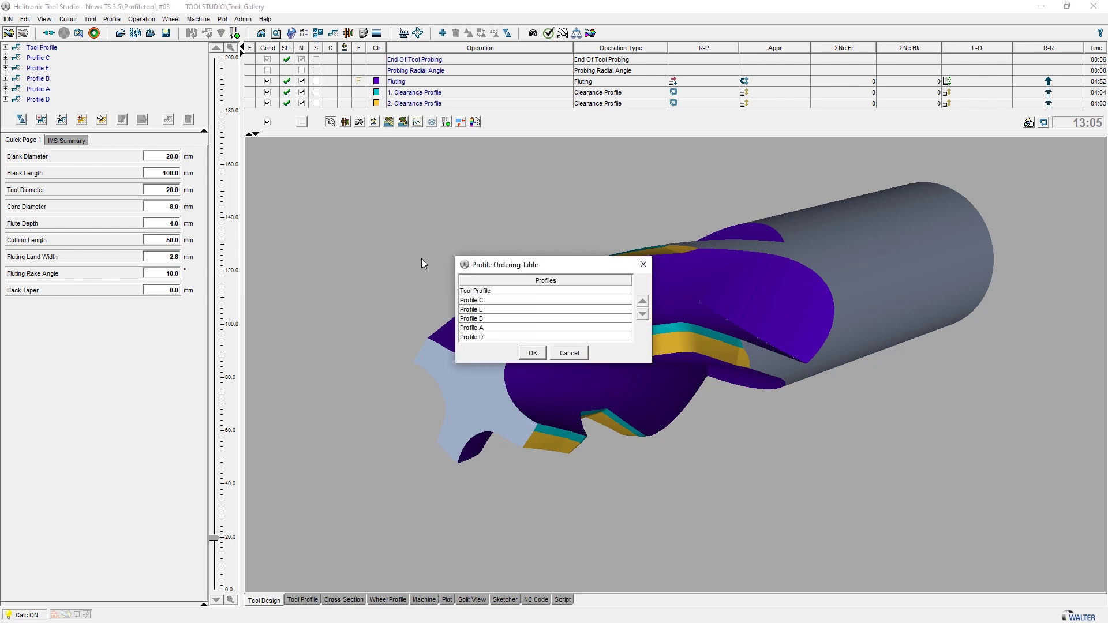
click(506, 329)
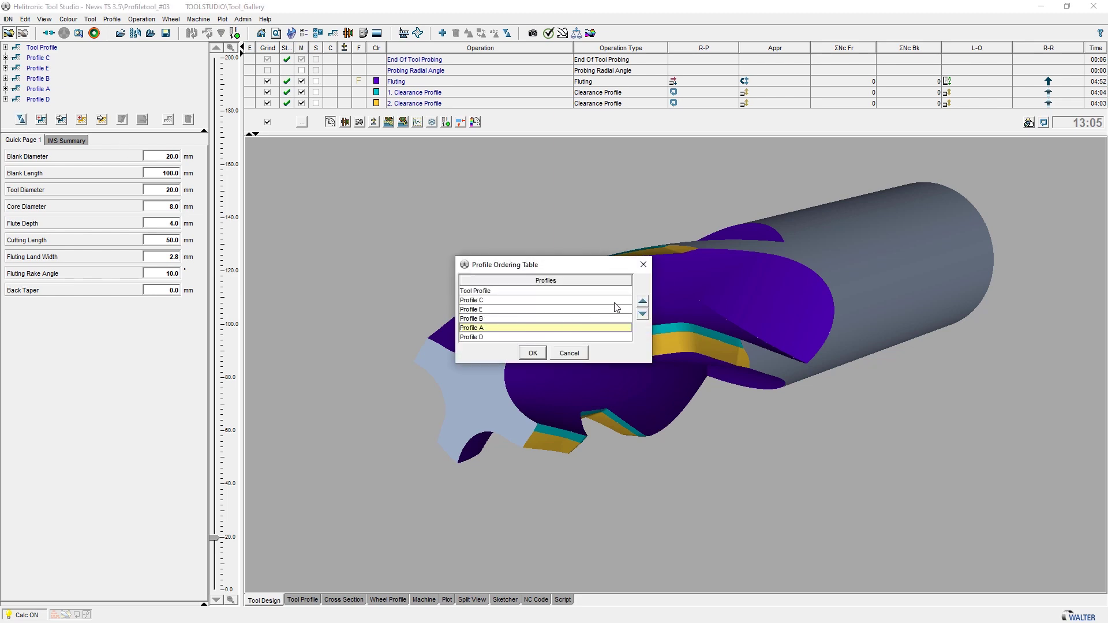
click(643, 303)
click(643, 303)
click(643, 303)
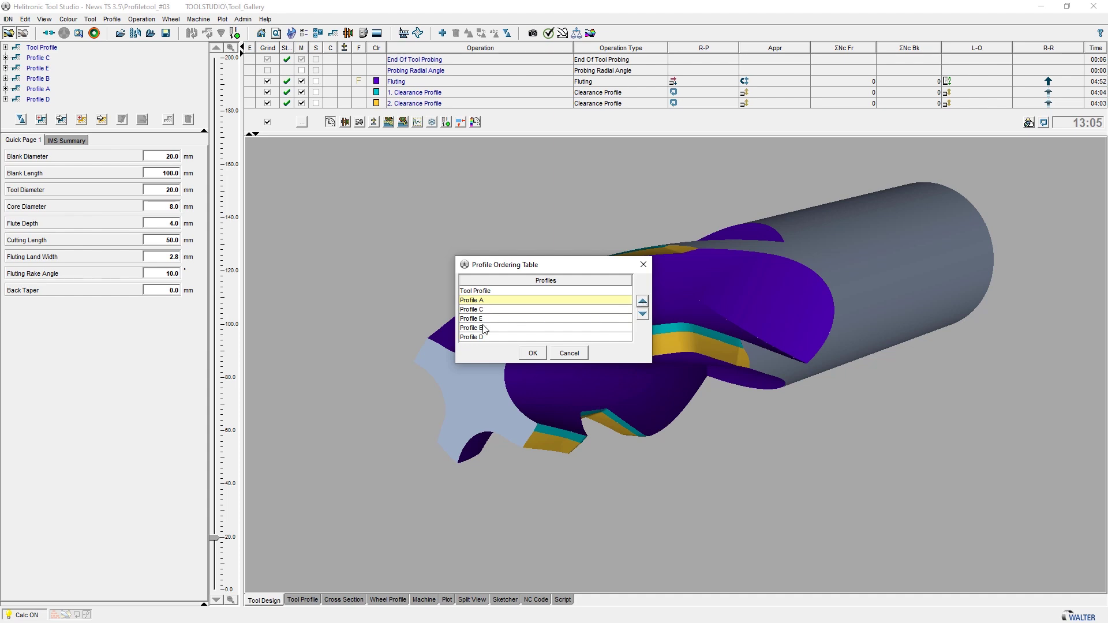
click(485, 328)
click(642, 303)
click(643, 303)
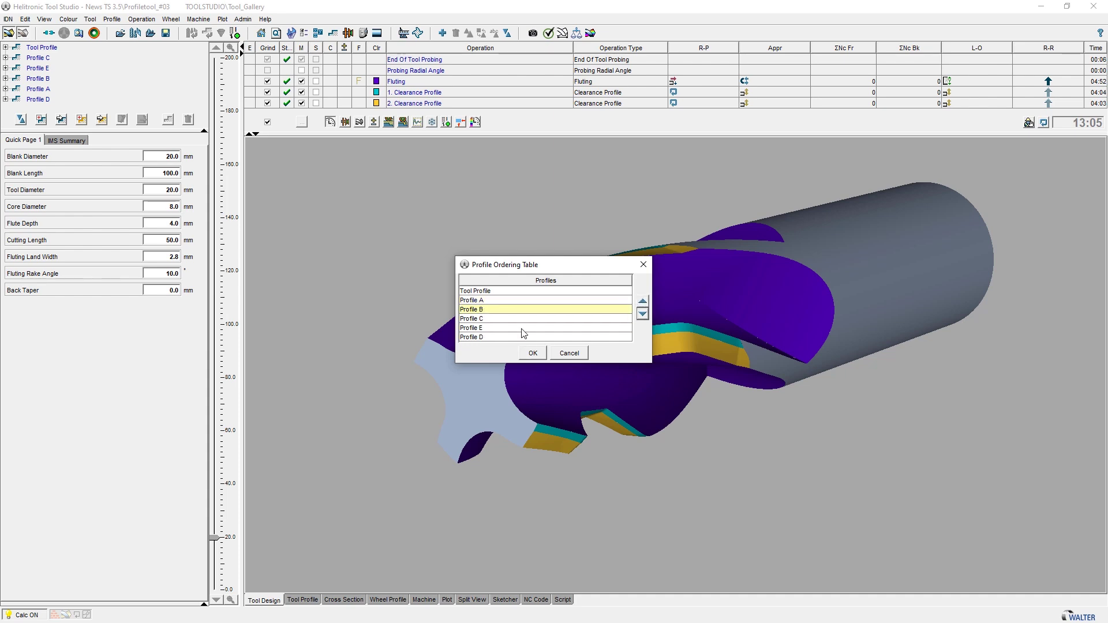
click(600, 328)
click(643, 314)
click(541, 355)
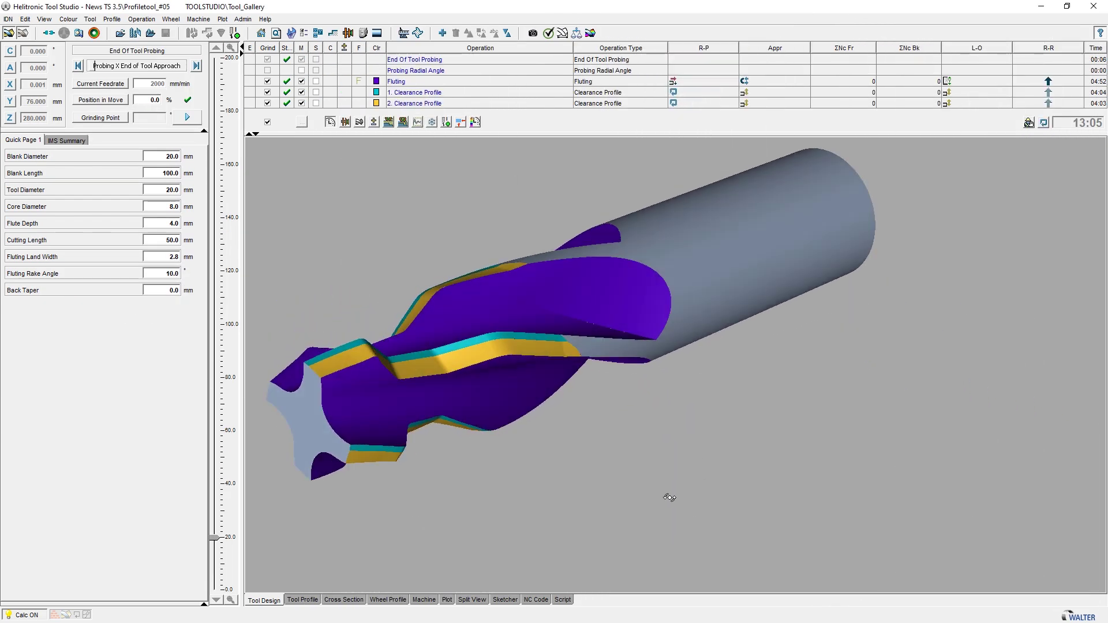
- Zoom in on the flutes and store the close-up as the user defined view (Ctrl+Shift+R)
click(44, 19)
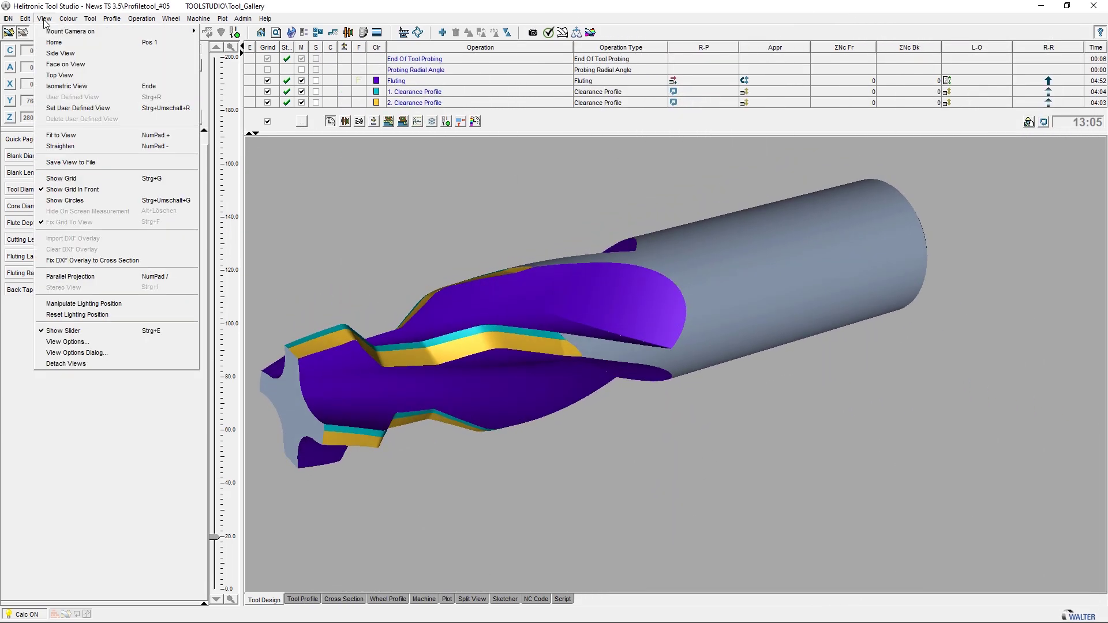
click(80, 109)
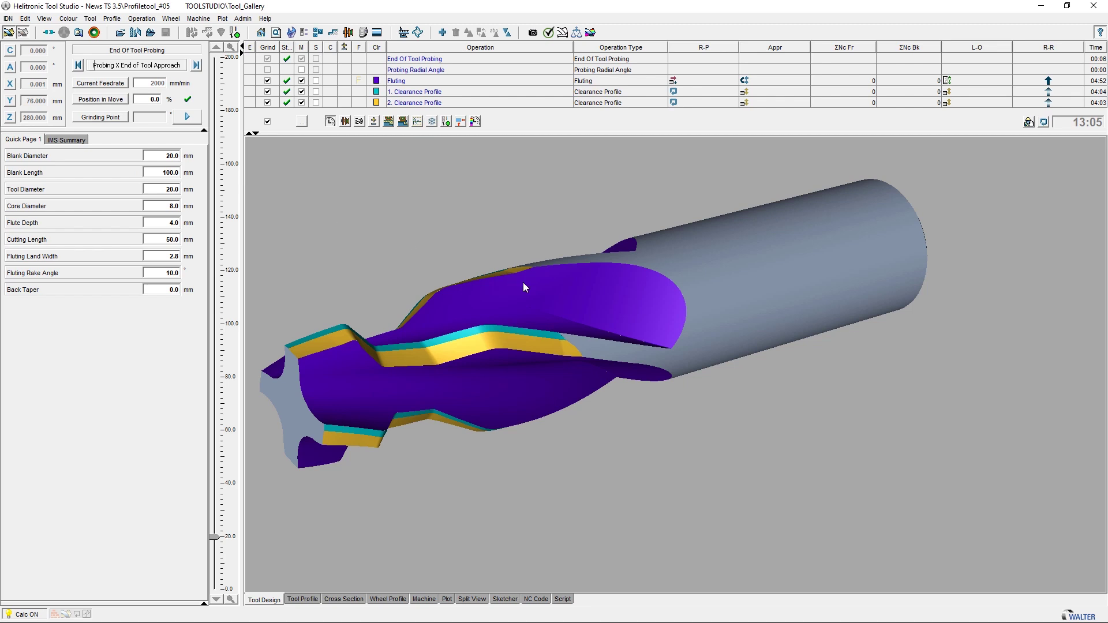
scroll(599, 286, up, 4)
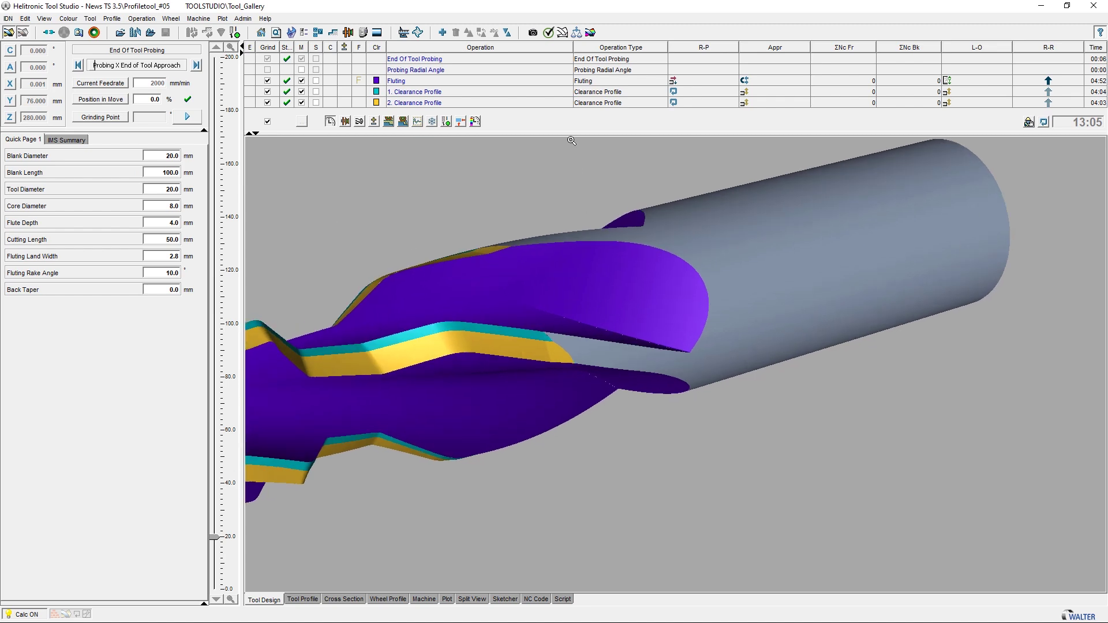
scroll(545, 429, up, 2)
key(ctrl+shift+r)
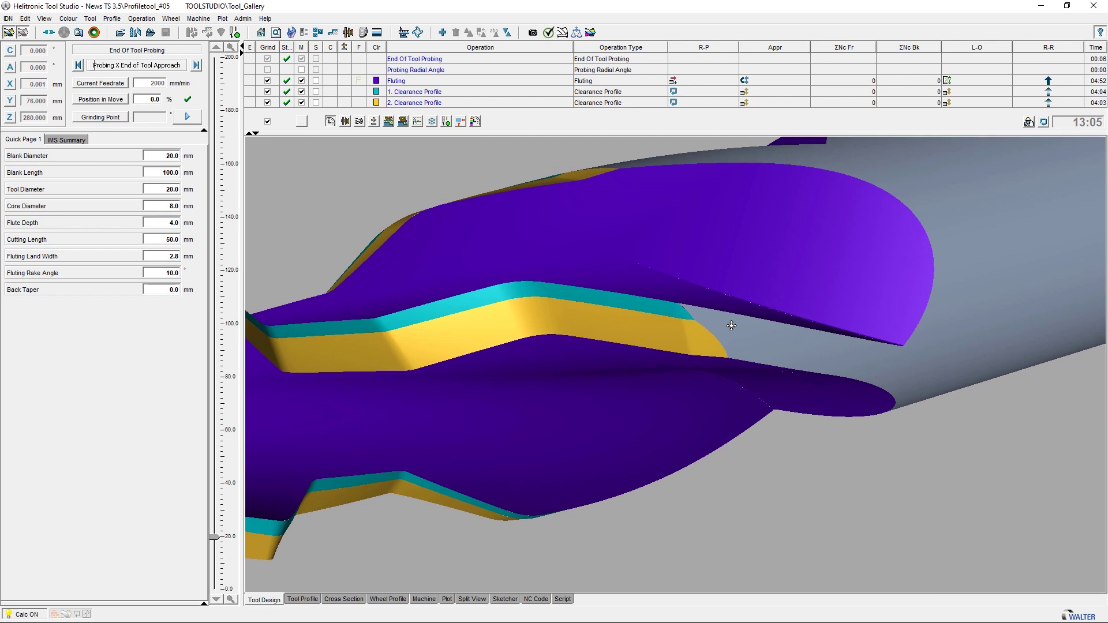
- Rotate the model upright, then recall the saved user defined view (Ctrl+R)
drag(488, 251, 826, 438)
drag(762, 426, 568, 257)
key(ctrl+shift+r)
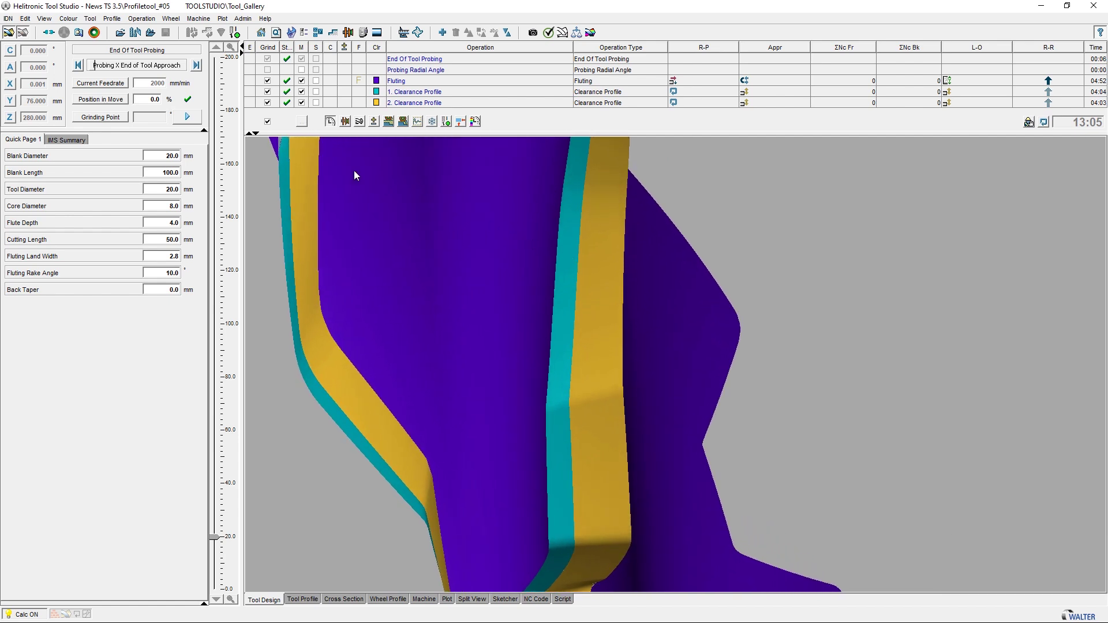
click(44, 19)
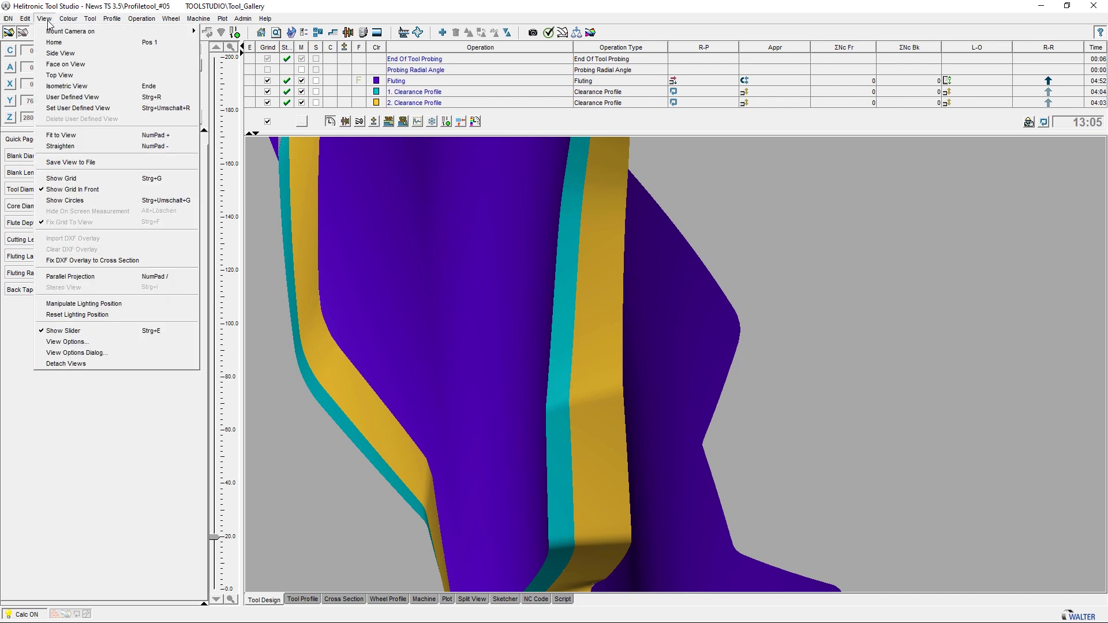
click(85, 99)
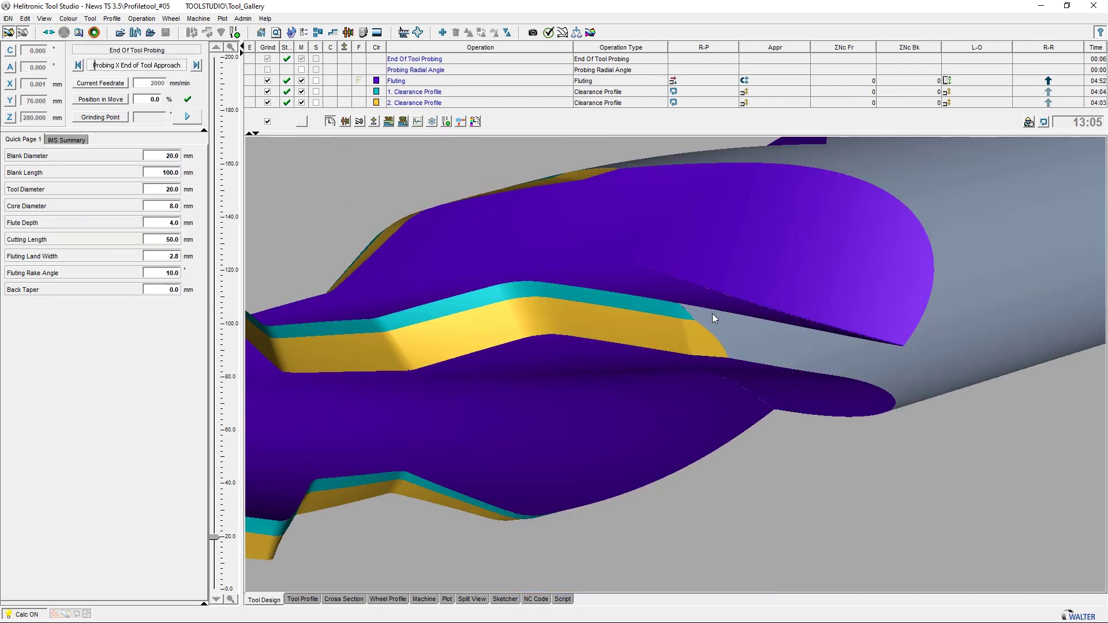
key(ctrl+r)
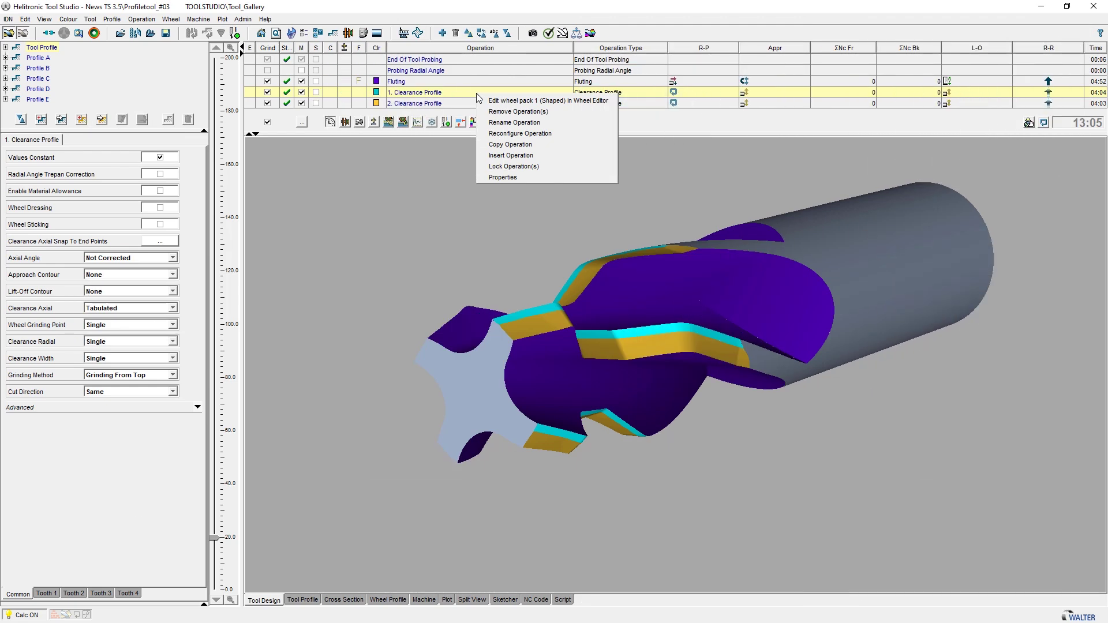
- Open the Properties of the 1. Clearance Profile operation
click(540, 178)
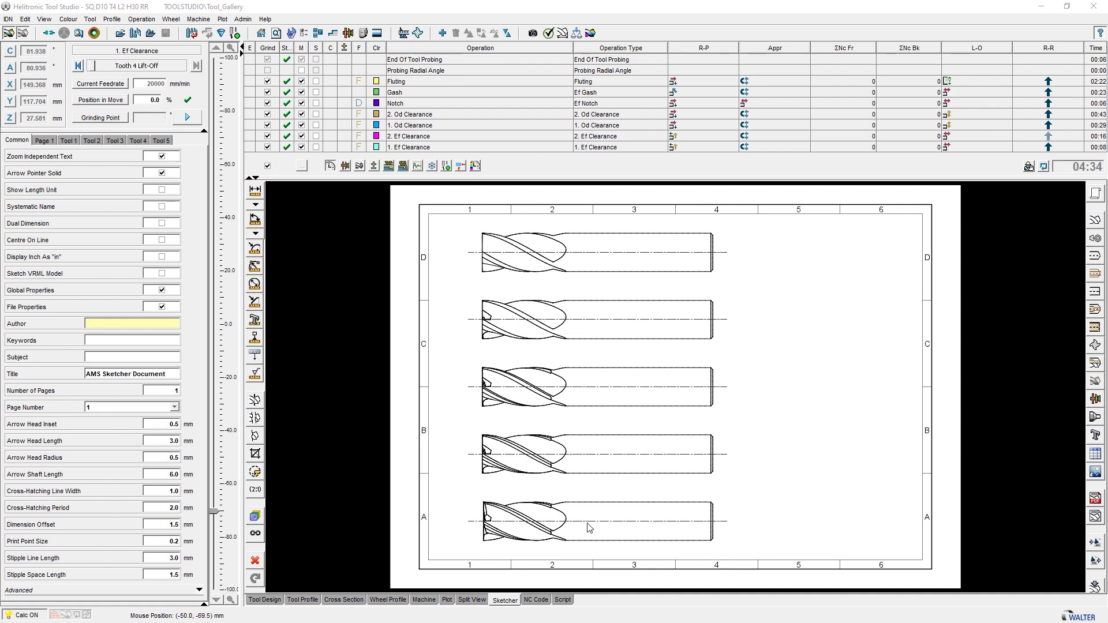
click(617, 532)
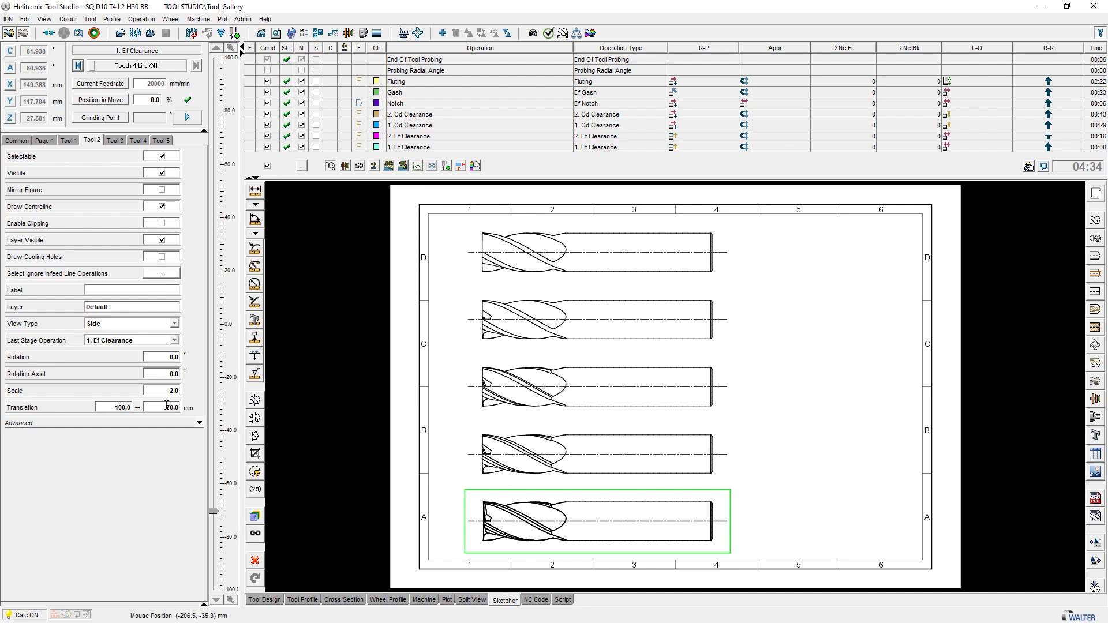
click(115, 341)
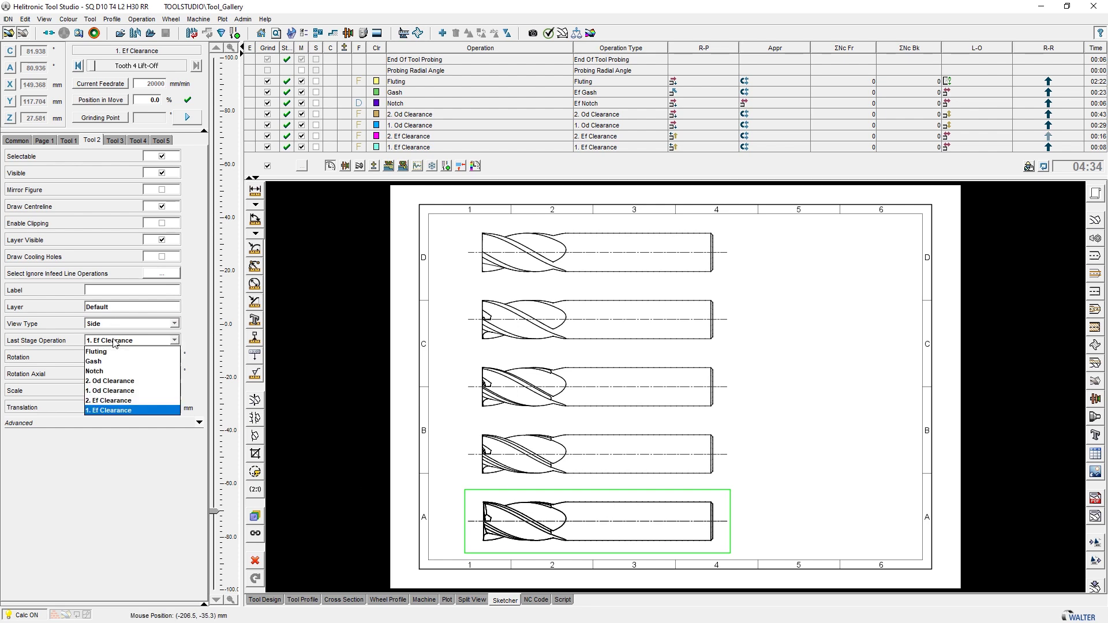
click(116, 353)
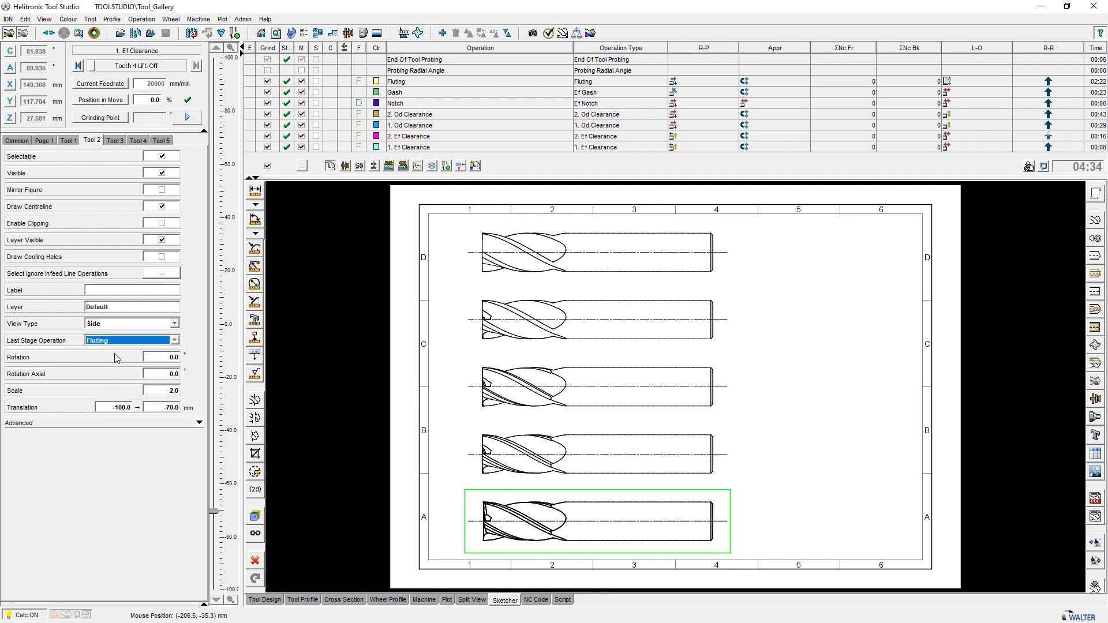
click(114, 341)
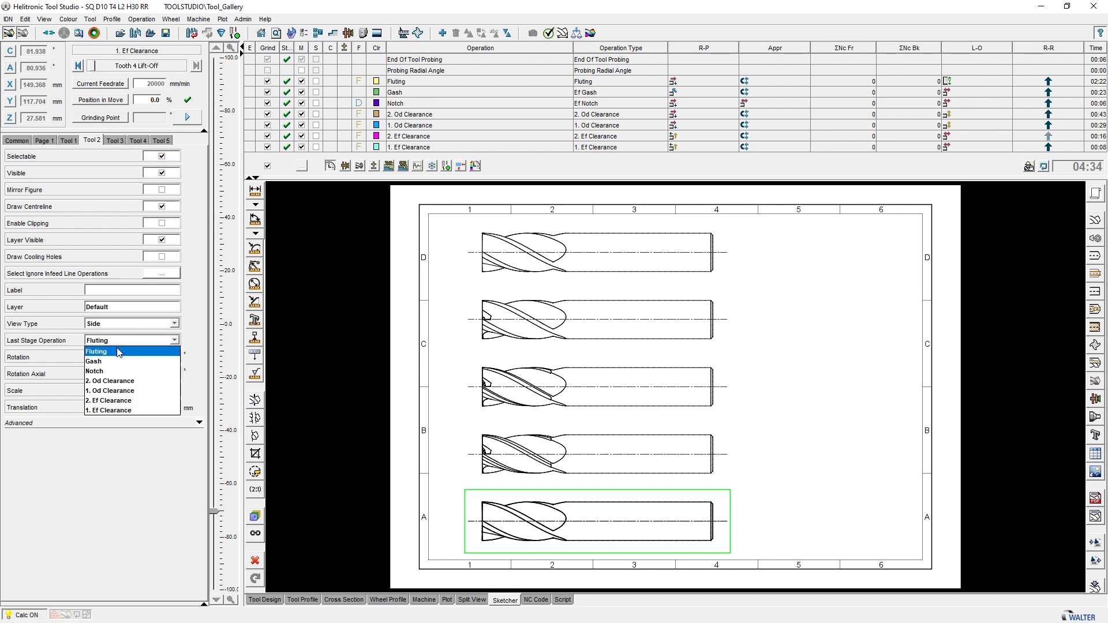
click(125, 410)
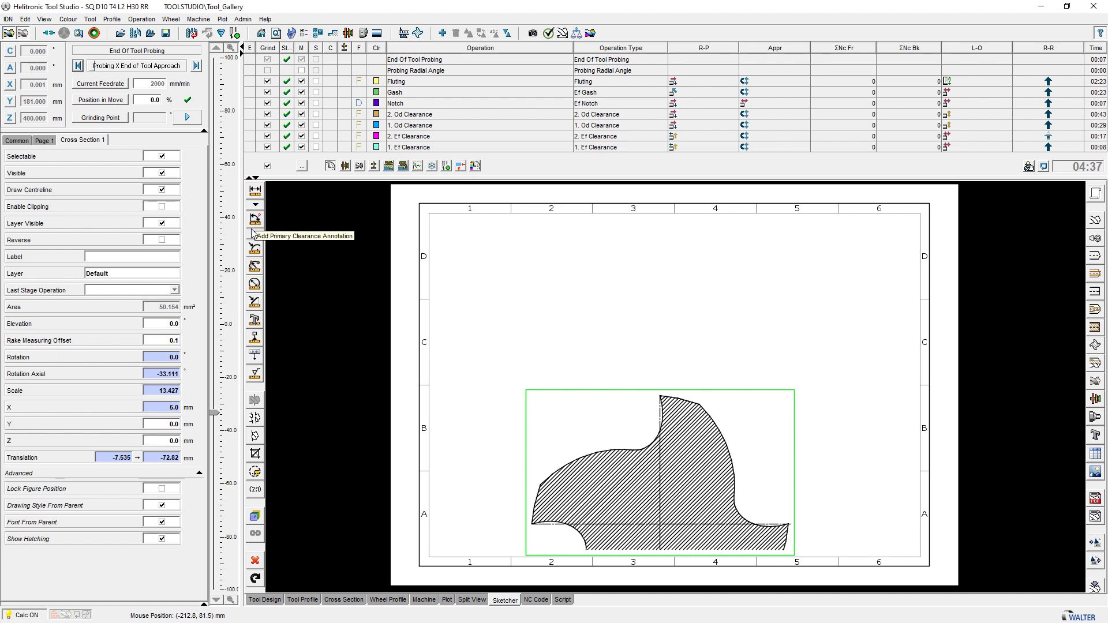
- Annotate the cutting edge with a 12.0° rake angle, a primary clearance angle and a 16.0° secondary clearance angle
click(255, 235)
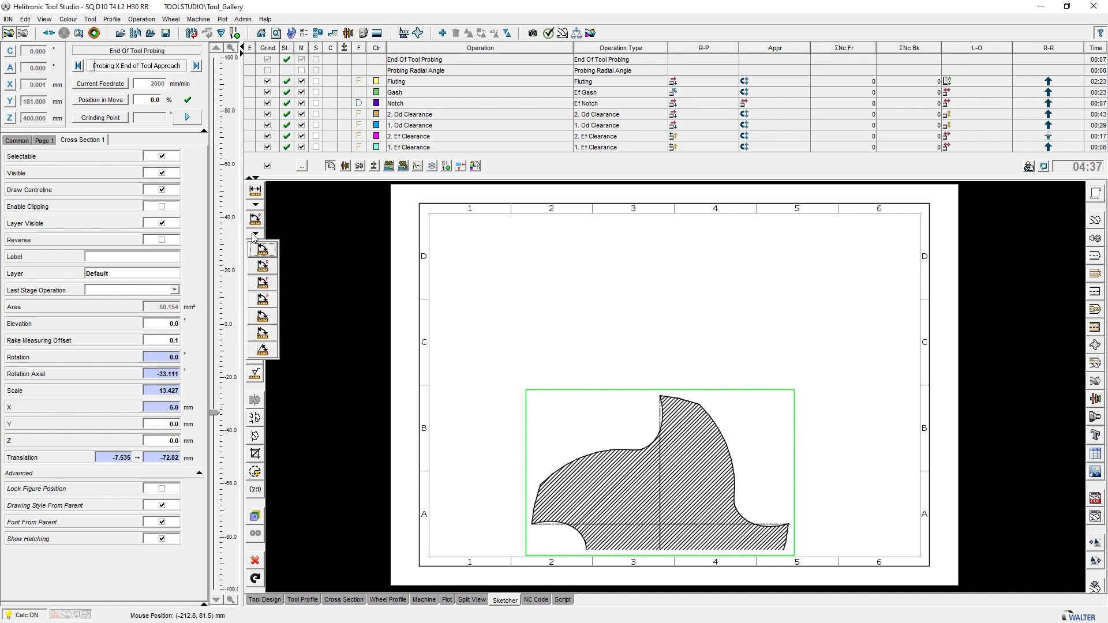
click(264, 266)
click(661, 398)
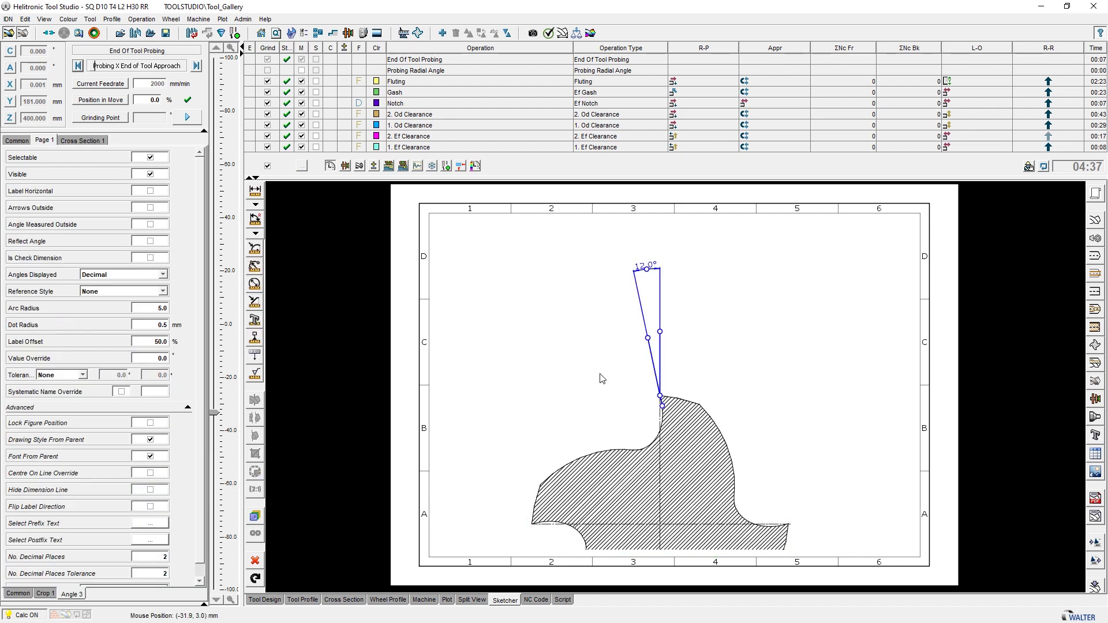
click(260, 233)
click(267, 285)
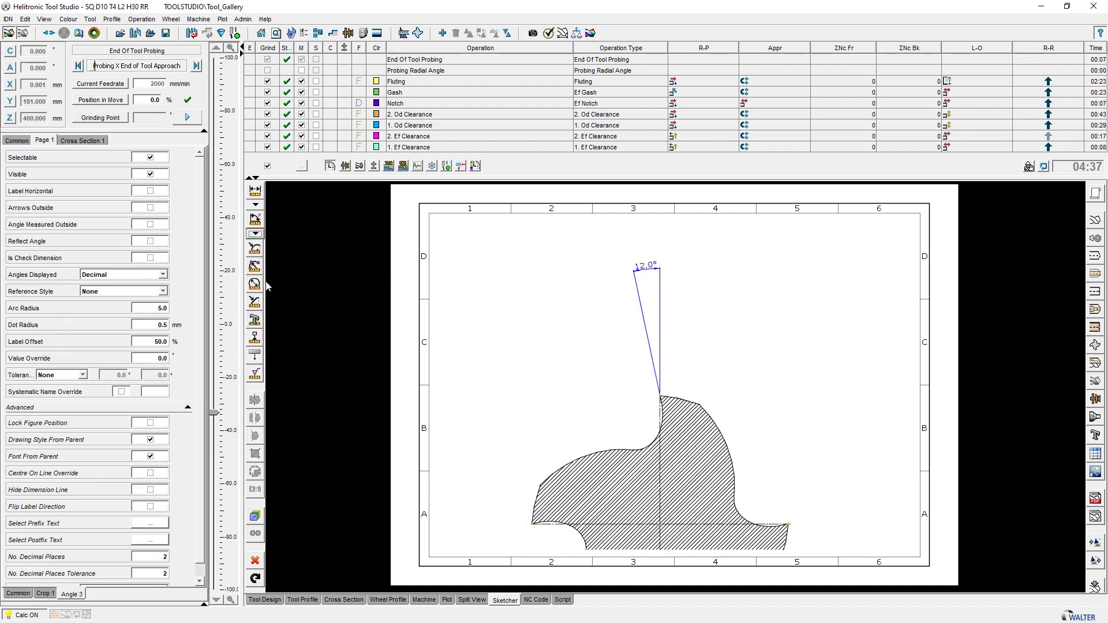
click(660, 397)
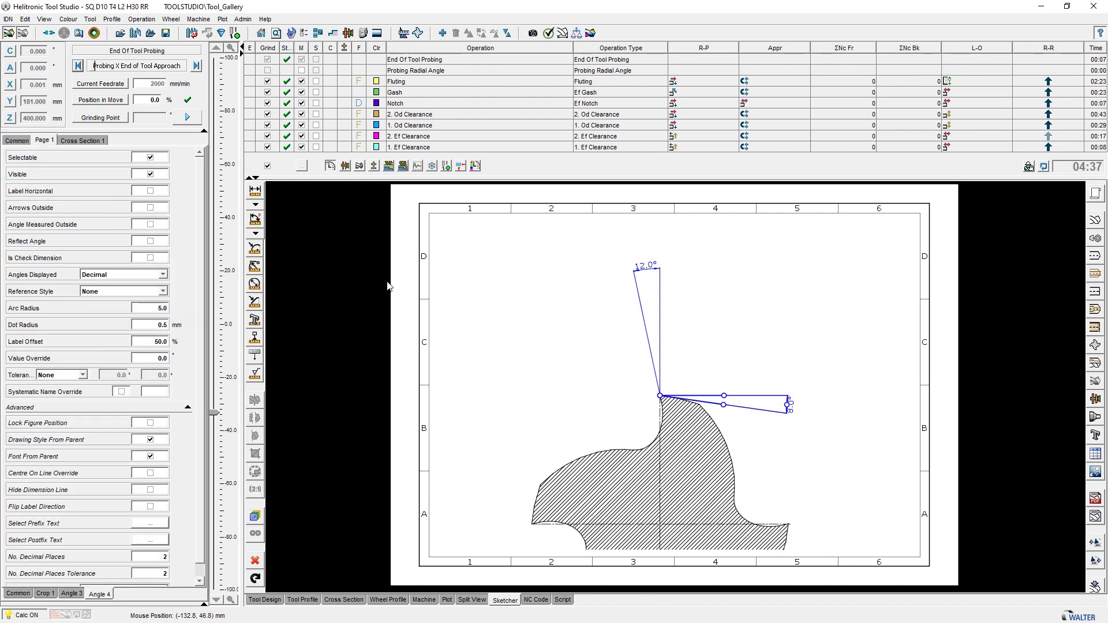
click(255, 233)
click(263, 300)
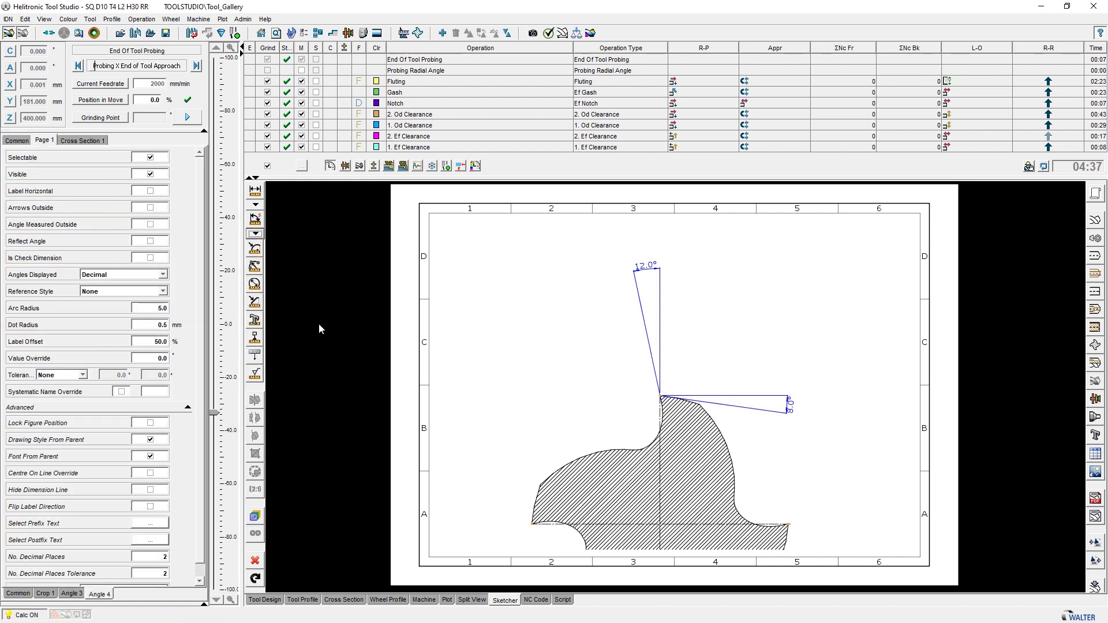
click(661, 397)
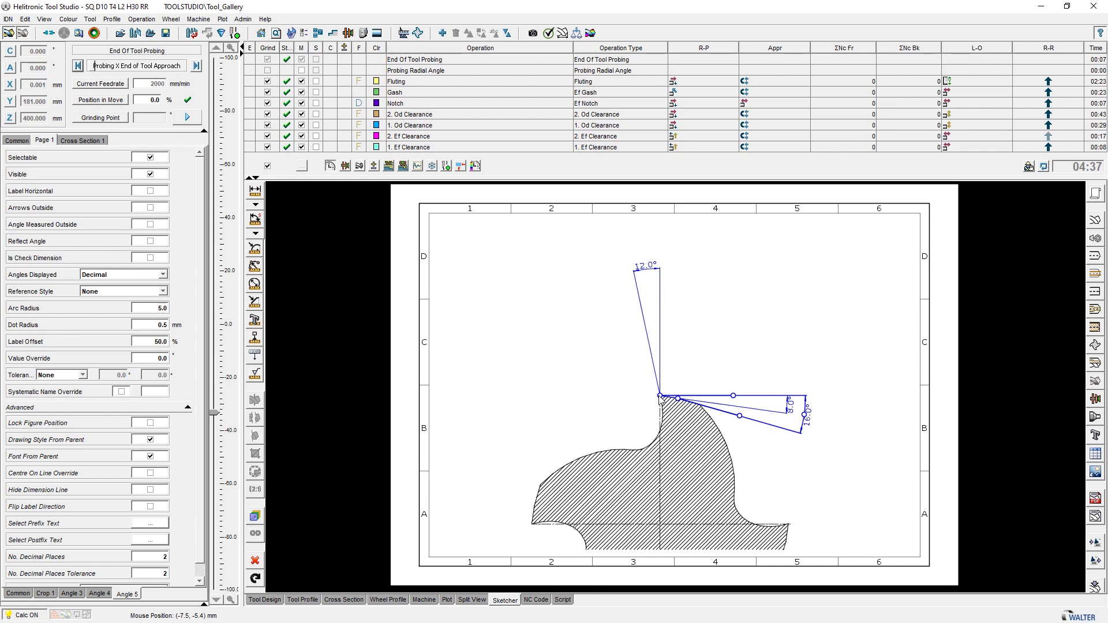